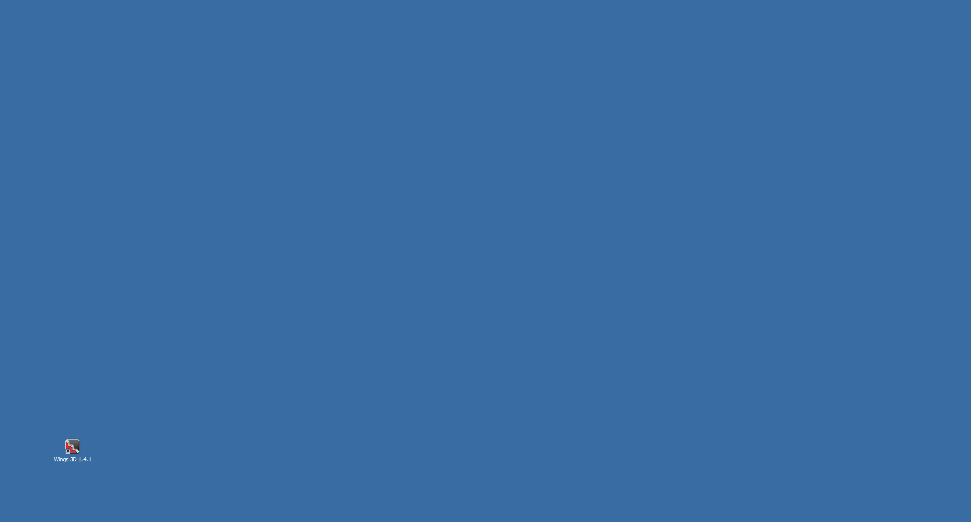
Move the Local Disk (C:) Explorer window from the screen edge to the centre-left.
left_click_drag(970, 81, 478, 32)
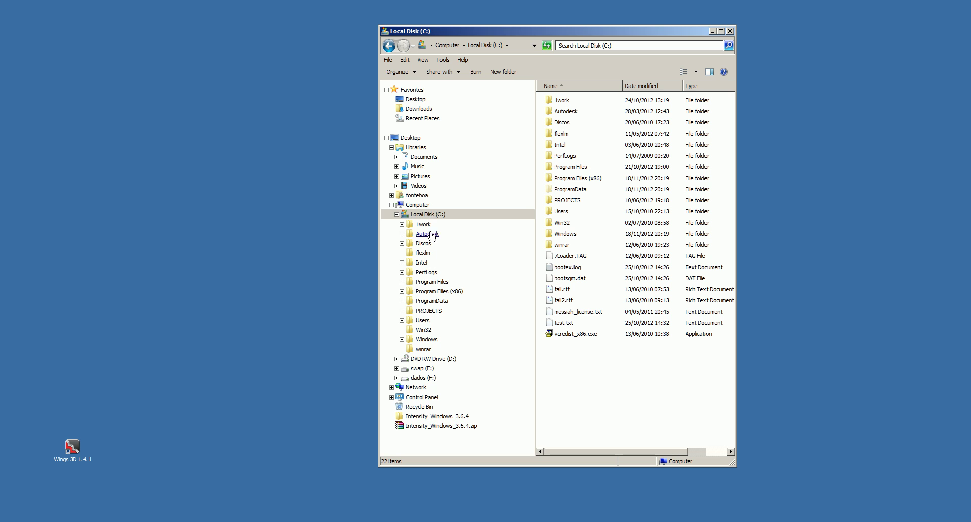
Navigate to Users > user folder > AppData > Roaming > Wings3D and shift the window right.
left_click(403, 321)
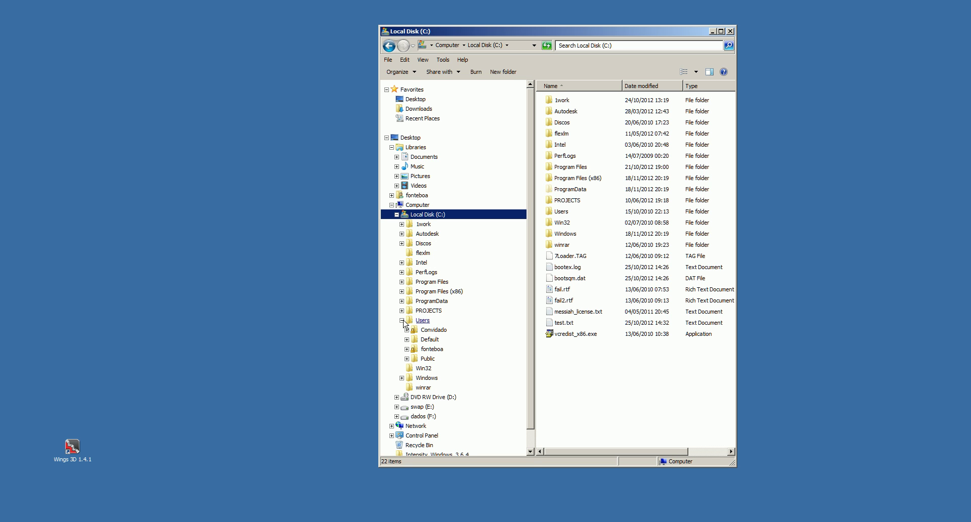
left_click(407, 349)
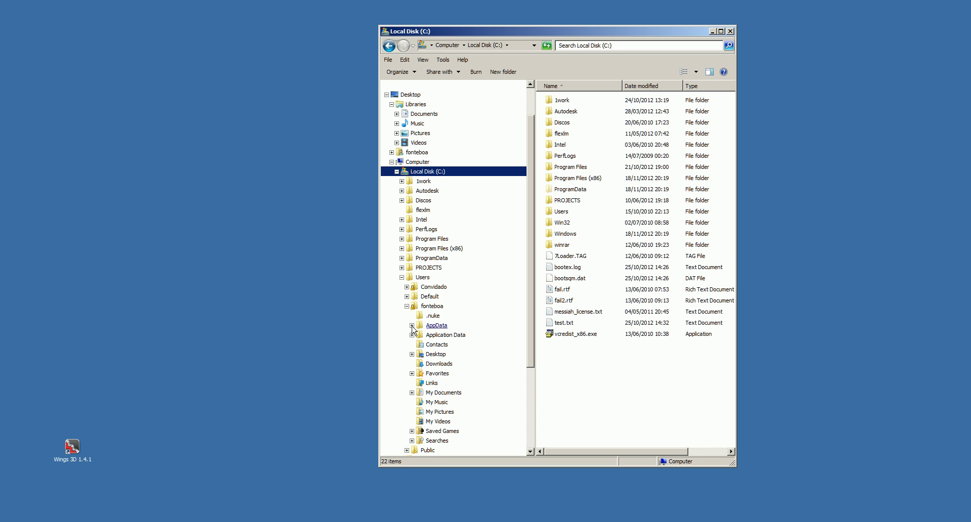
left_click(412, 325)
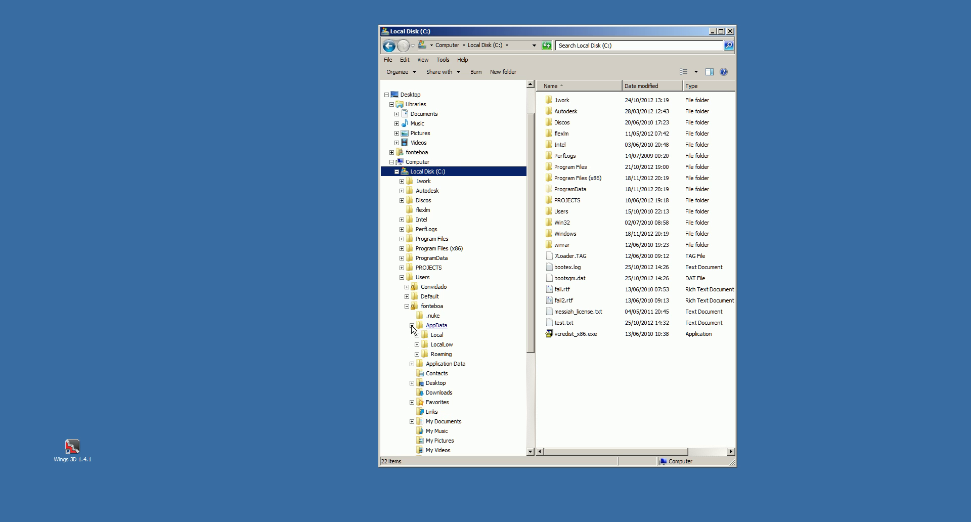
left_click(417, 354)
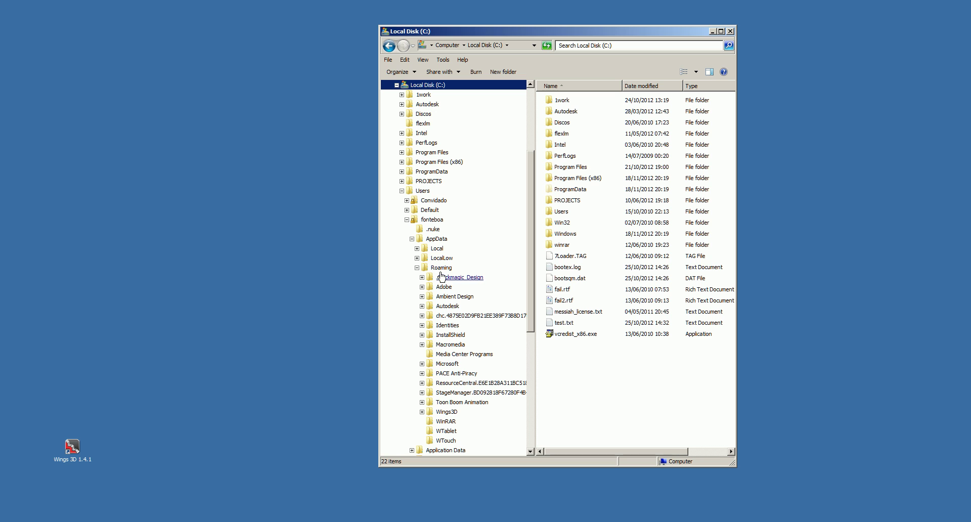
left_click(441, 411)
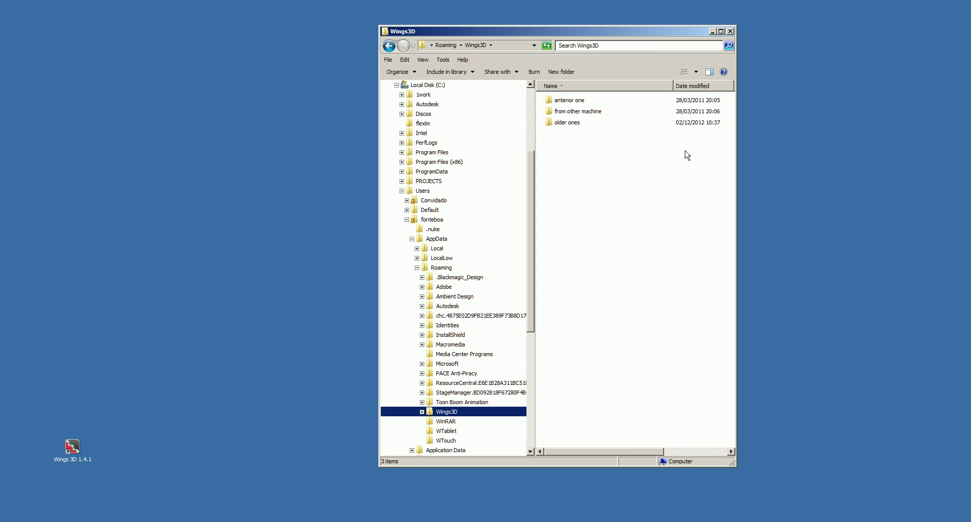
left_click_drag(644, 33, 828, 46)
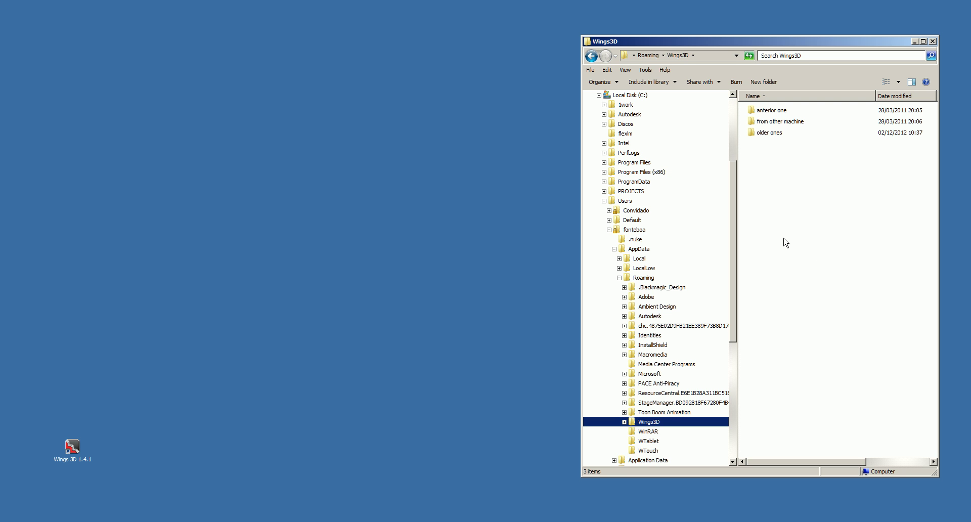
Launch Wings 3D 1.4.1 from the desktop and quit it right away.
double_click(72, 448)
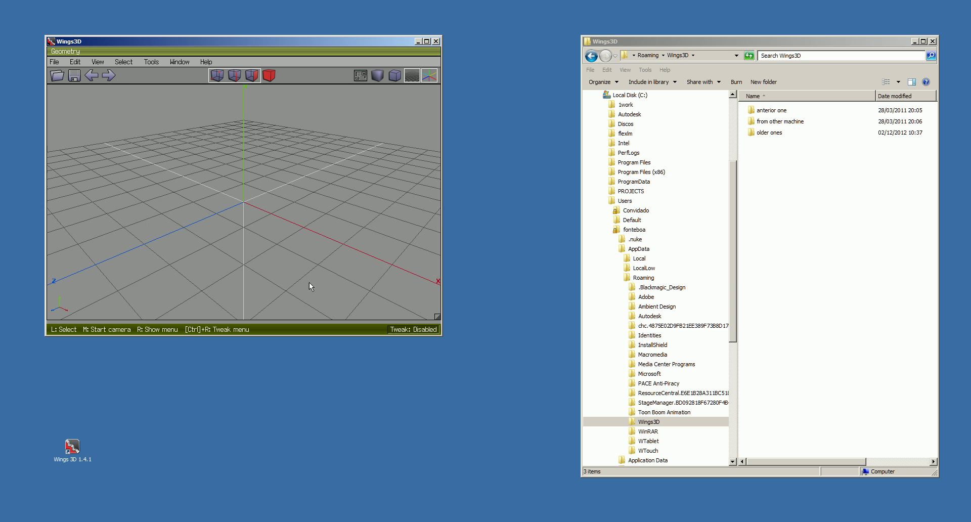
left_click_drag(405, 51, 445, 109)
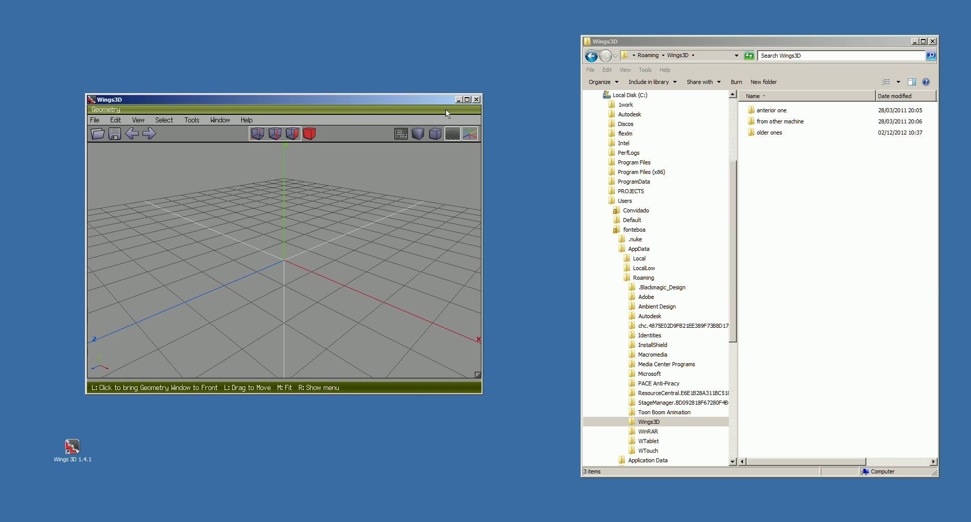
left_click(476, 101)
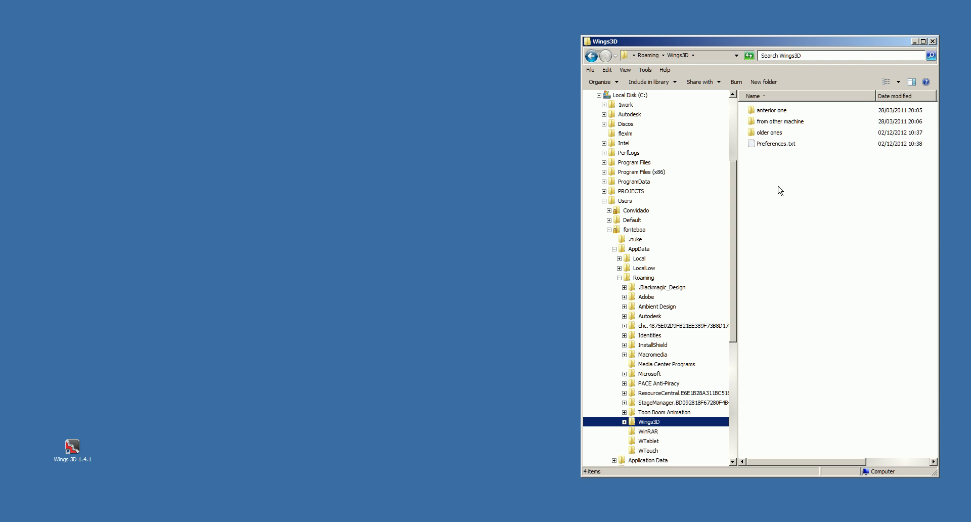
Read through Preferences.txt in Notepad, then close Notepad.
left_click(765, 148)
right_click(765, 148)
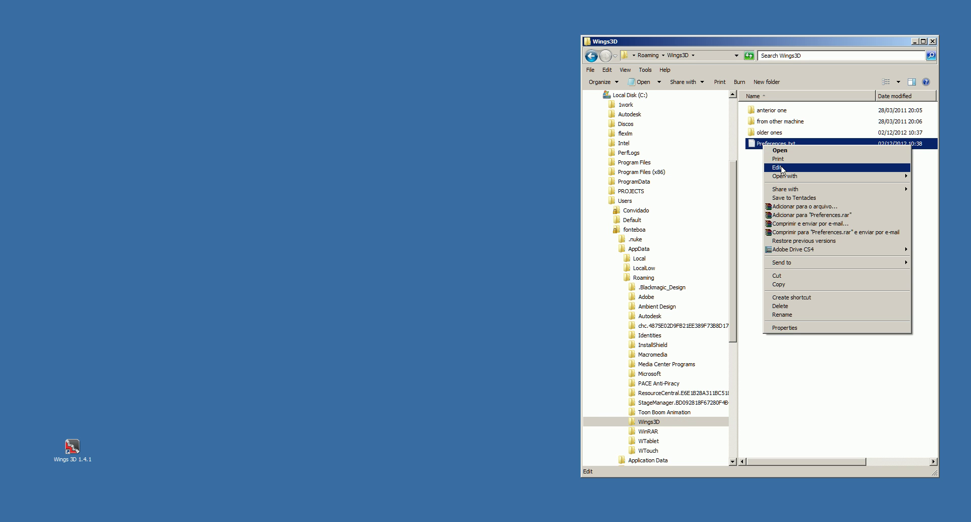
left_click(783, 169)
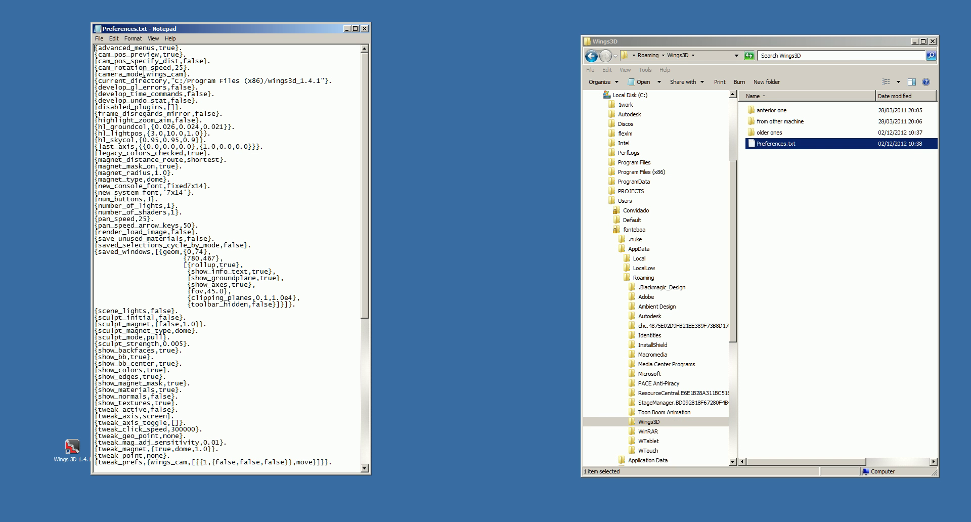
left_click_drag(368, 308, 372, 267)
left_click_drag(365, 225, 382, 197)
left_click(365, 29)
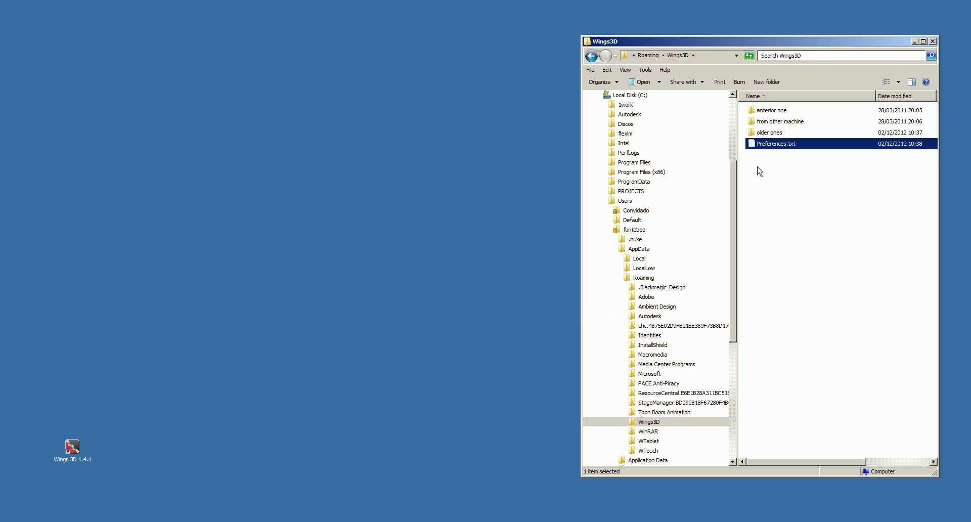
Delete Preferences.txt to the Recycle Bin and confirm the deletion.
key("Delete")
left_click_drag(522, 204, 717, 204)
left_click(715, 304)
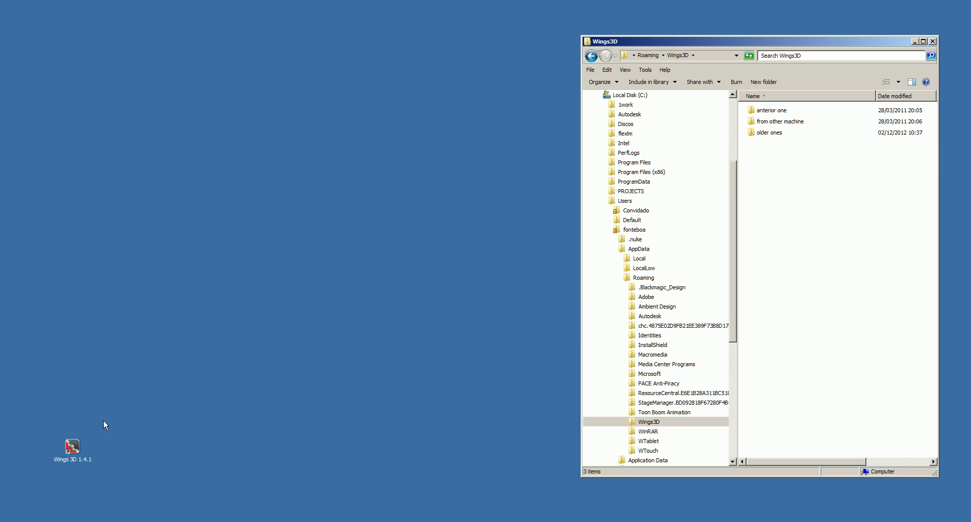
Relaunch Wings 3D, maximize it, and fit the Geometry window to Both directions.
double_click(74, 447)
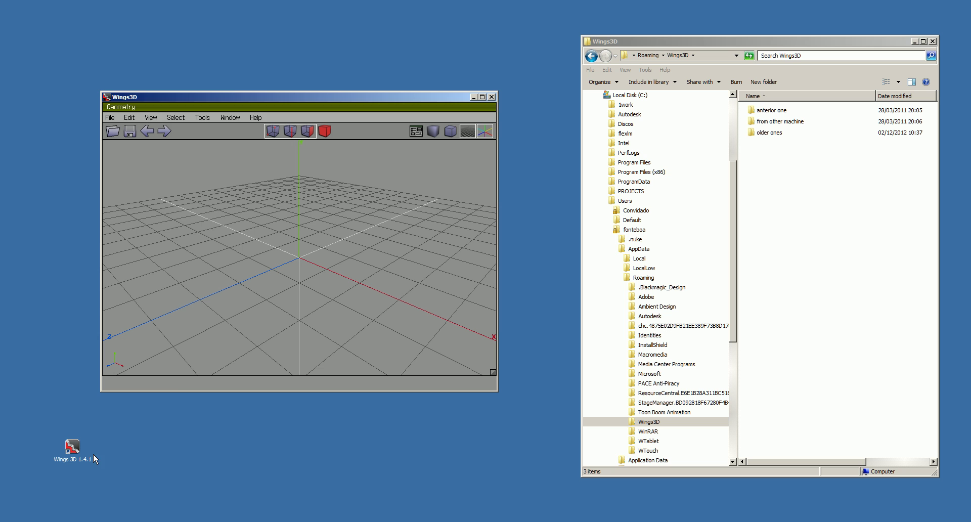
left_click(482, 97)
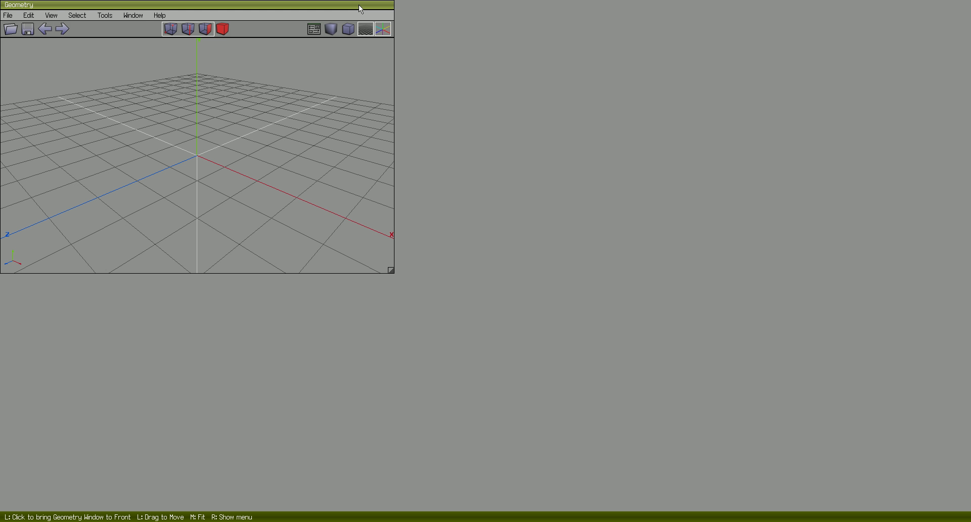
right_click(359, 5)
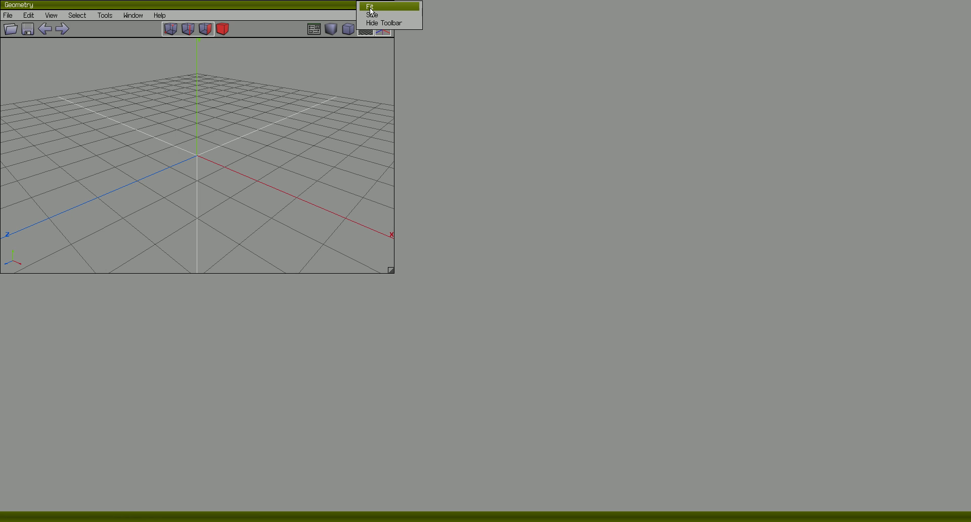
left_click(371, 8)
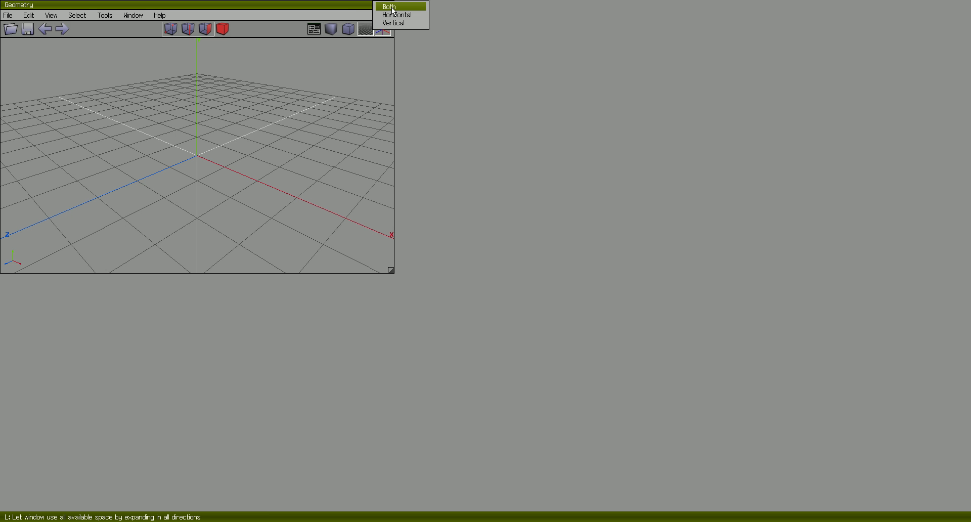
left_click(393, 7)
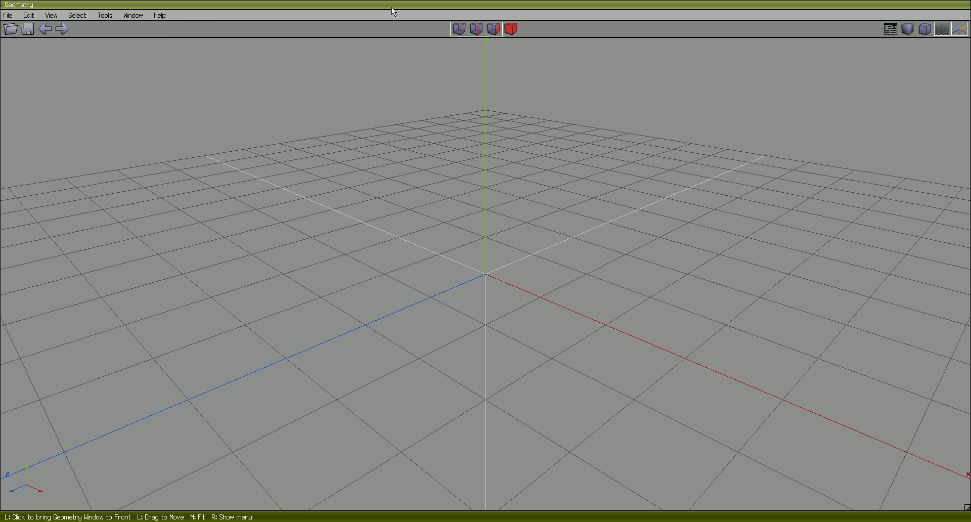
In Edit > Preferences, set selected vertex size to 12 and begin editing selected edge width.
left_click(30, 17)
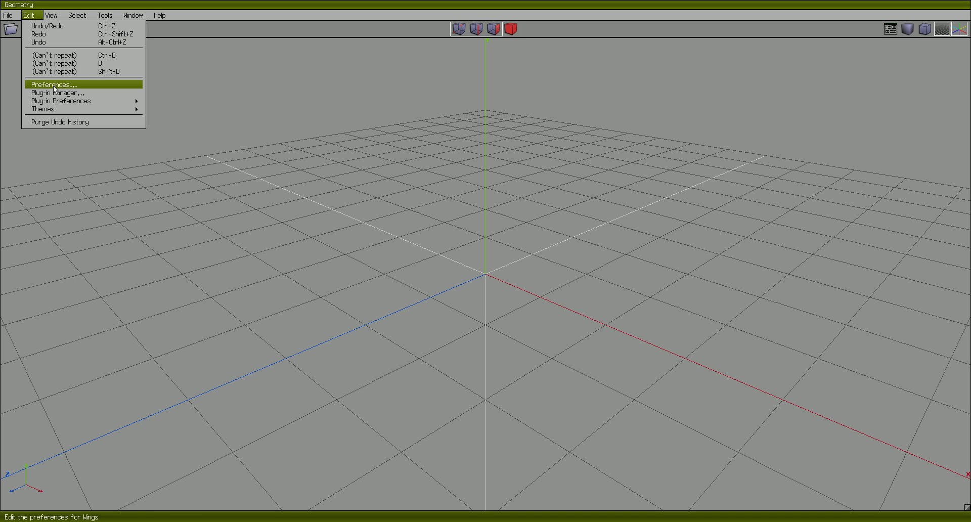
left_click(70, 85)
left_click_drag(108, 84, 193, 86)
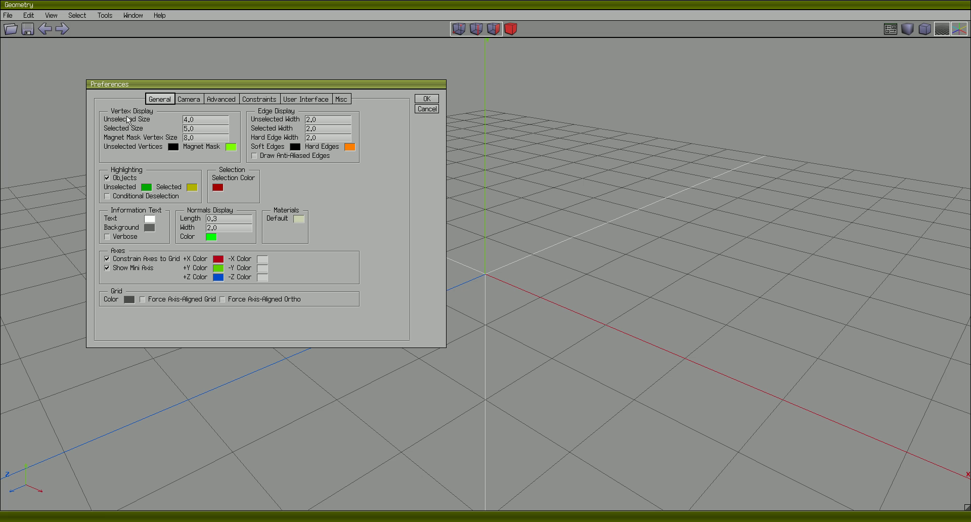
left_click(197, 129)
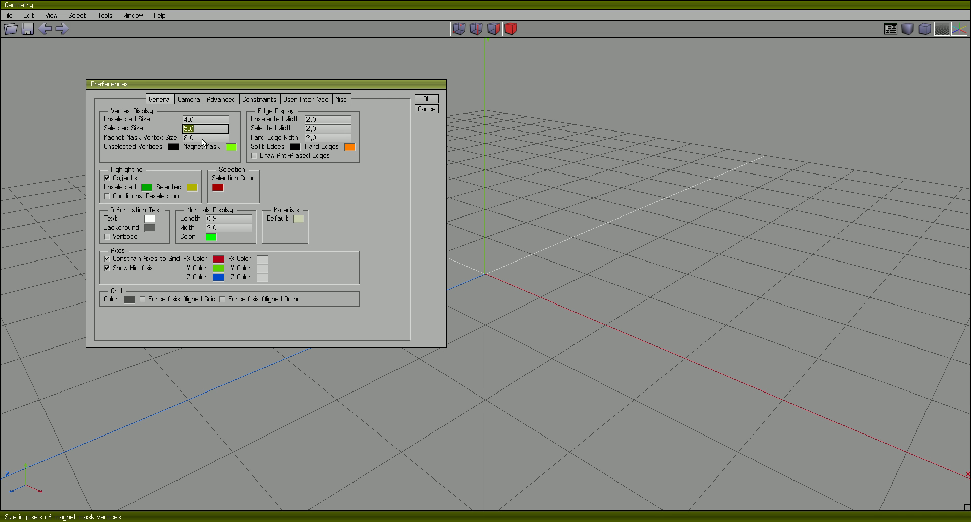
type("12")
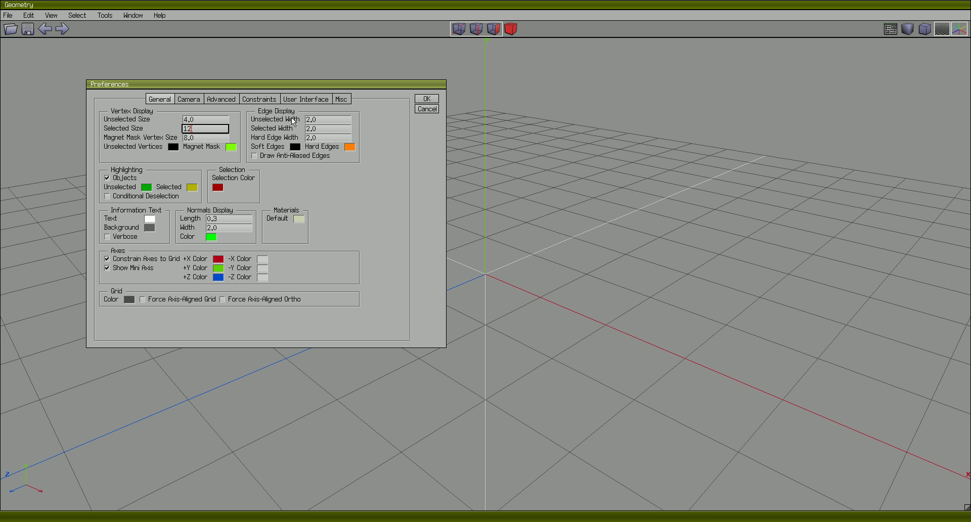
left_click(294, 129)
Set Camera Mode to 3ds max on the Camera tab, then go to User Interface settings.
left_click(194, 101)
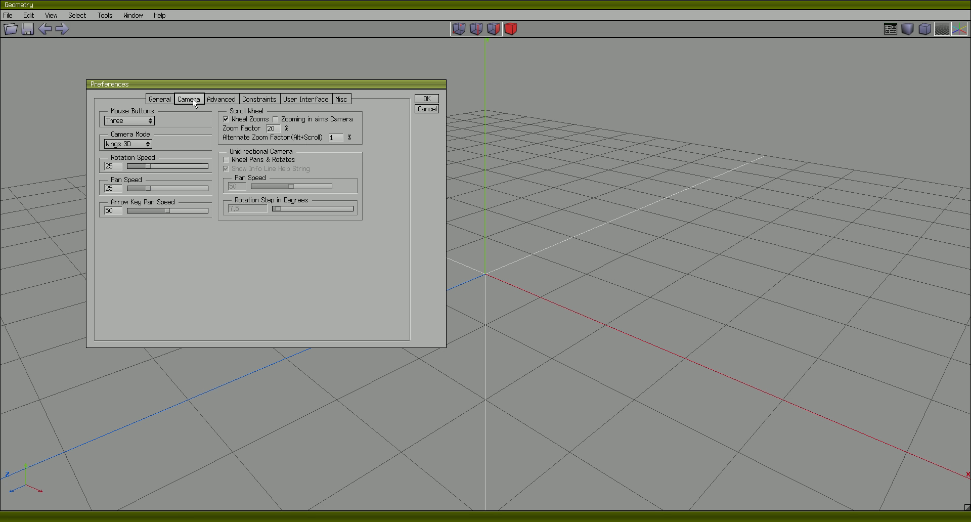
left_click(128, 143)
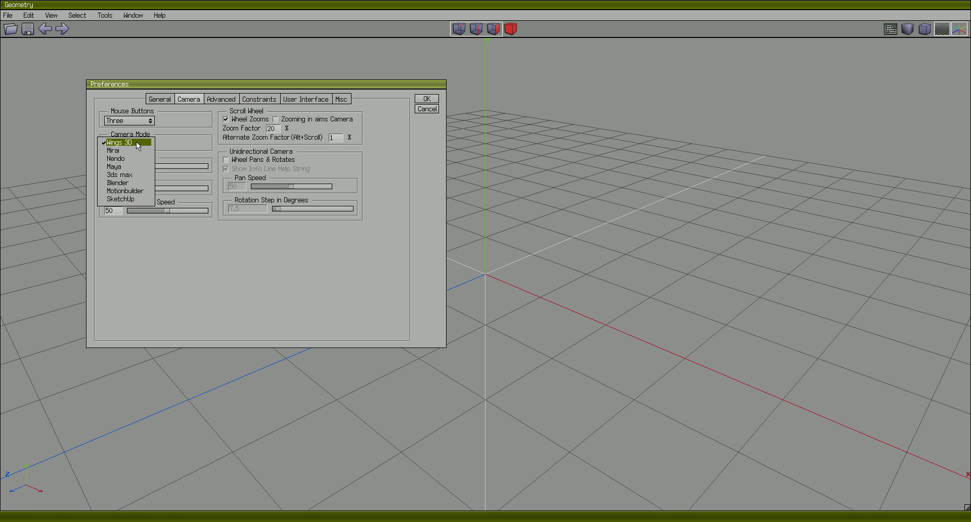
left_click(140, 174)
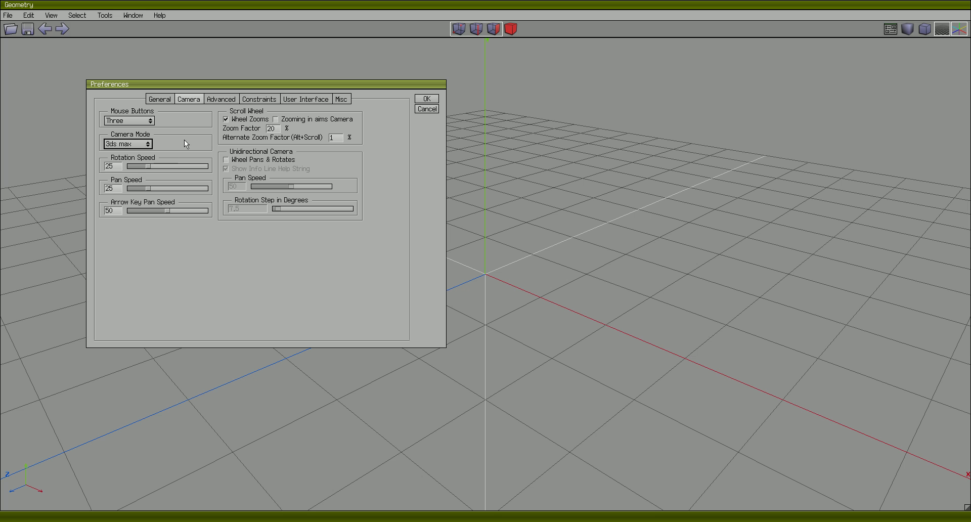
left_click(309, 99)
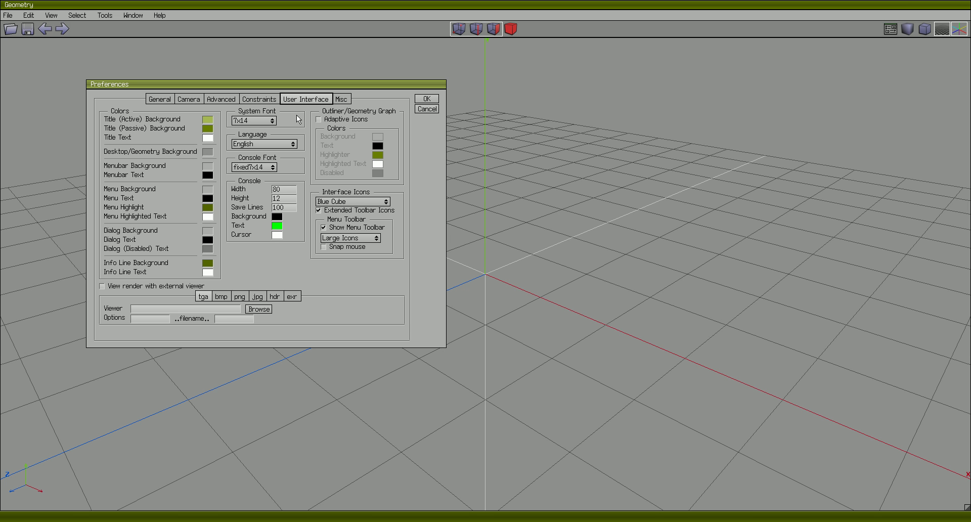
Select Helvetica20 as the system font and confirm Preferences with OK.
left_click(267, 121)
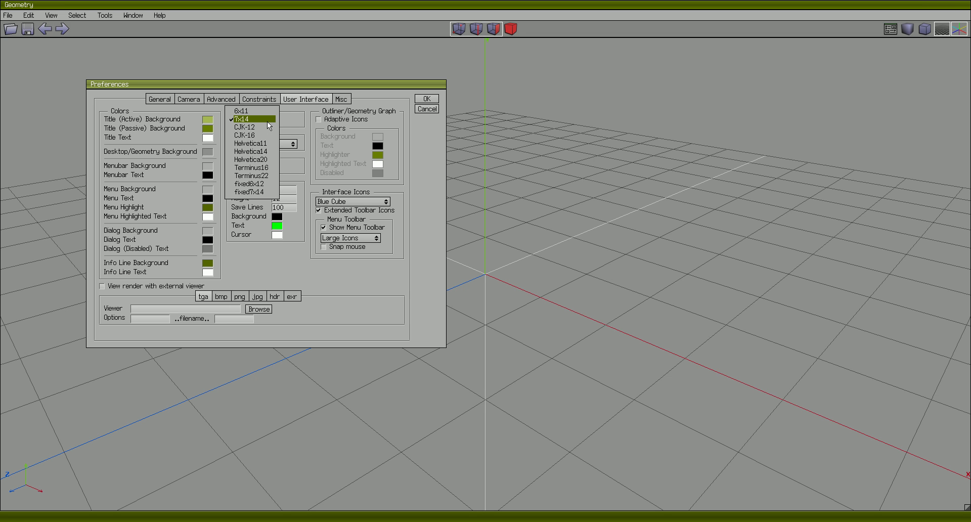
left_click(267, 159)
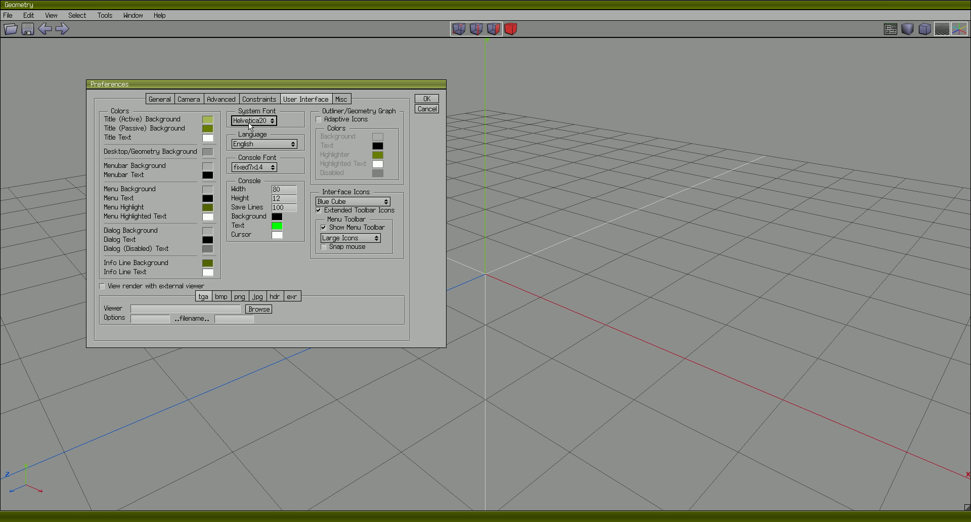
left_click(425, 101)
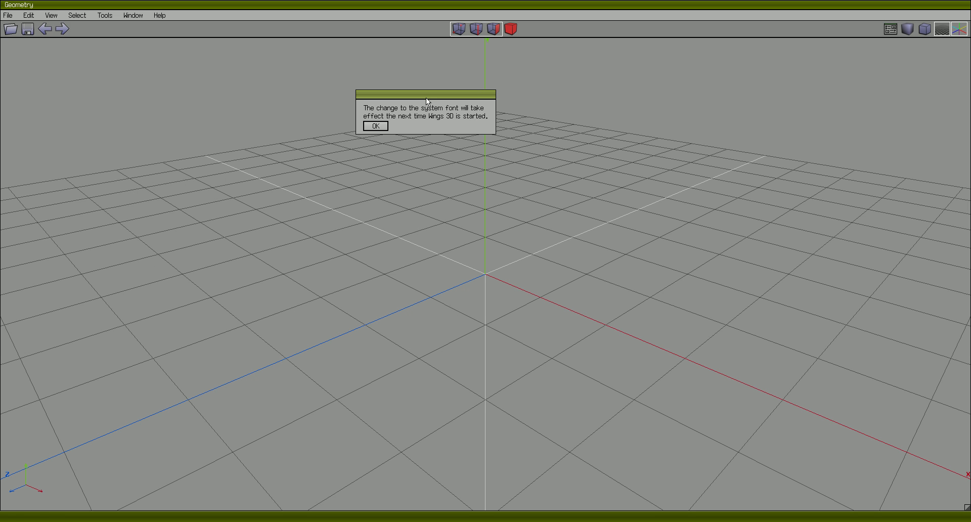
Dismiss the restart-required font notice and bring the Wings3D Explorer window forward.
left_click_drag(435, 98, 448, 113)
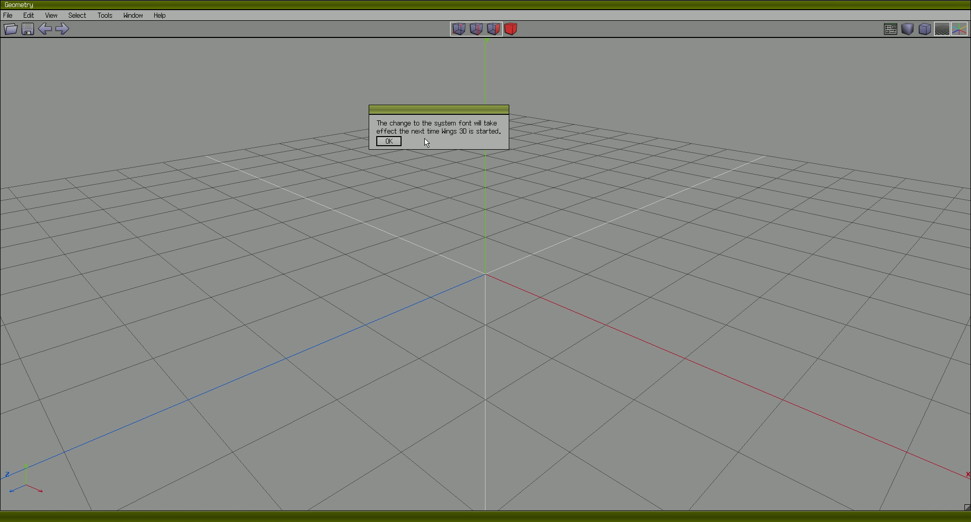
left_click(388, 141)
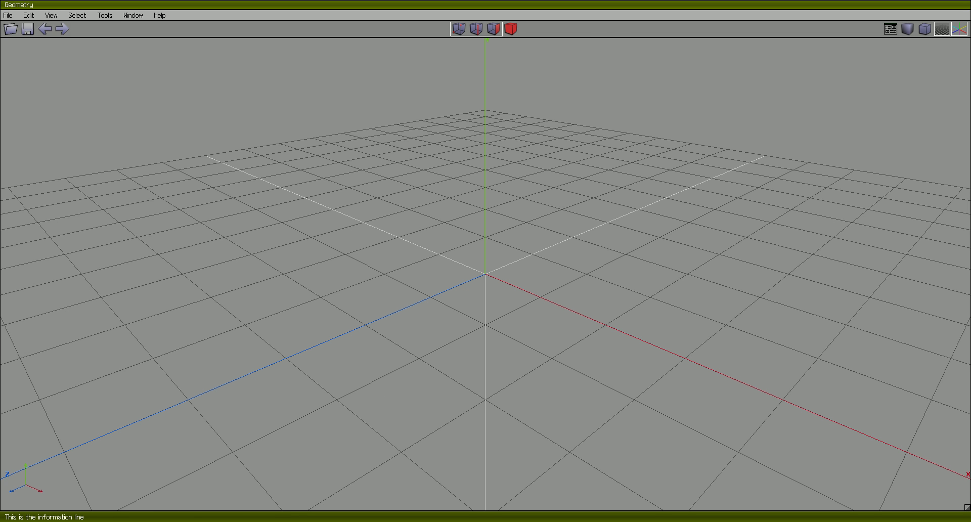
left_click(156, 511)
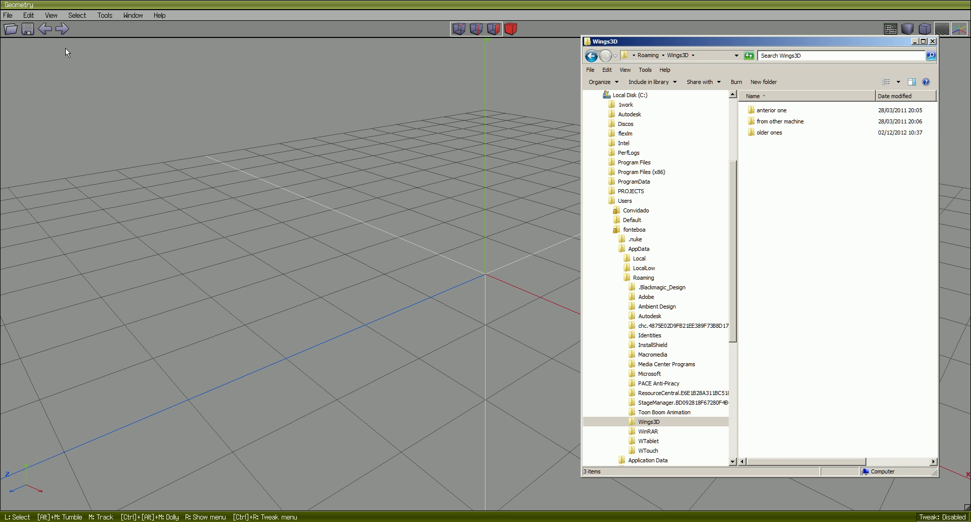
Quit Wings 3D using File > Exit.
left_click(10, 16)
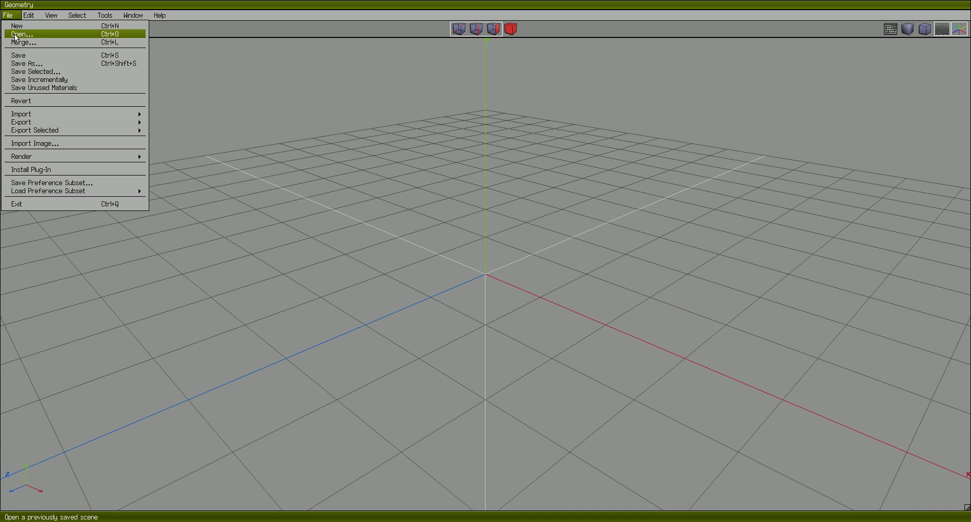
left_click(47, 205)
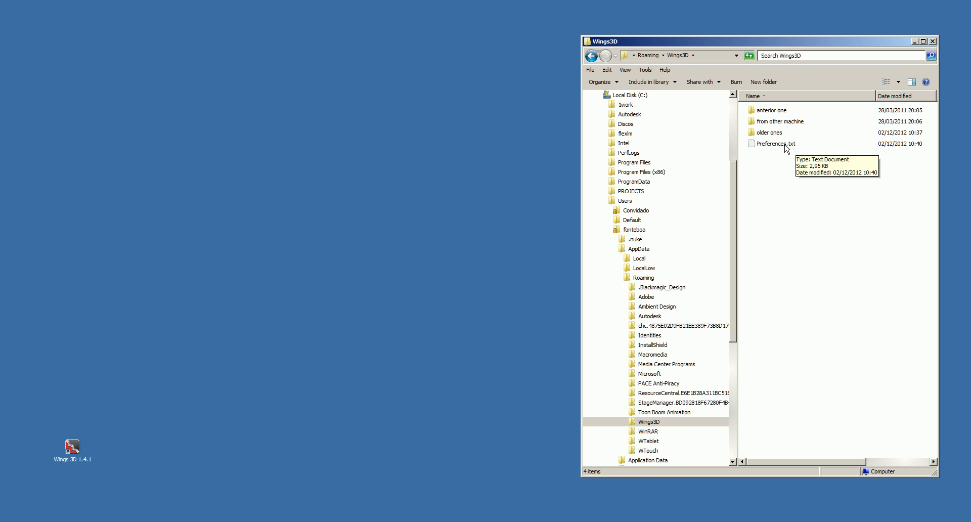
Open Preferences.txt in Notepad via Edit and scroll through its settings.
right_click(779, 145)
left_click(790, 171)
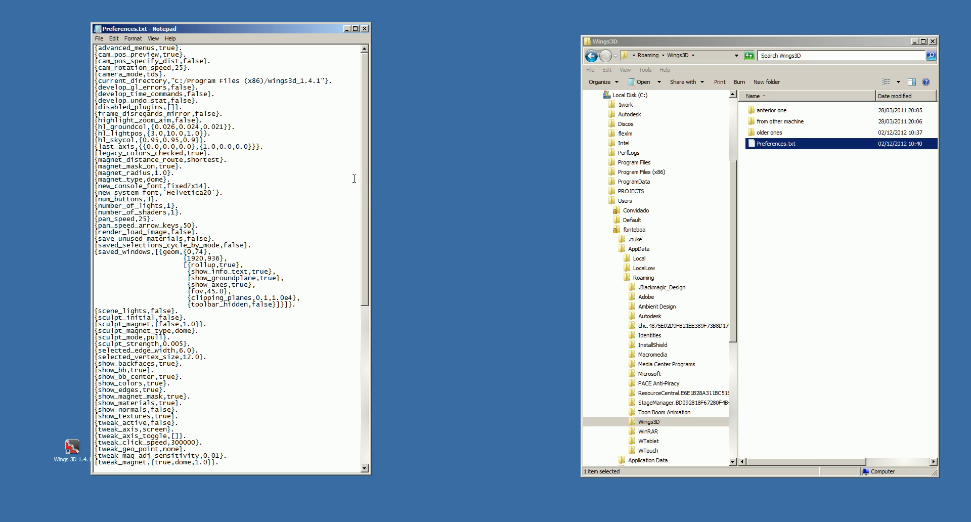
scroll(365, 190, "down", 2)
left_click_drag(368, 200, 357, 164)
Search the preferences for 'he' to confirm new_system_font reads Helvetica20.
left_click(115, 39)
left_click(133, 97)
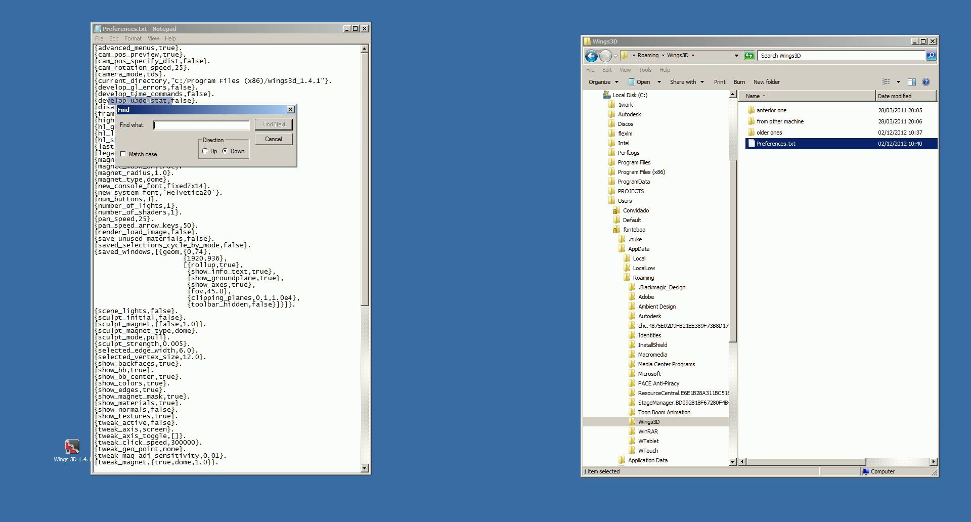
type("helv")
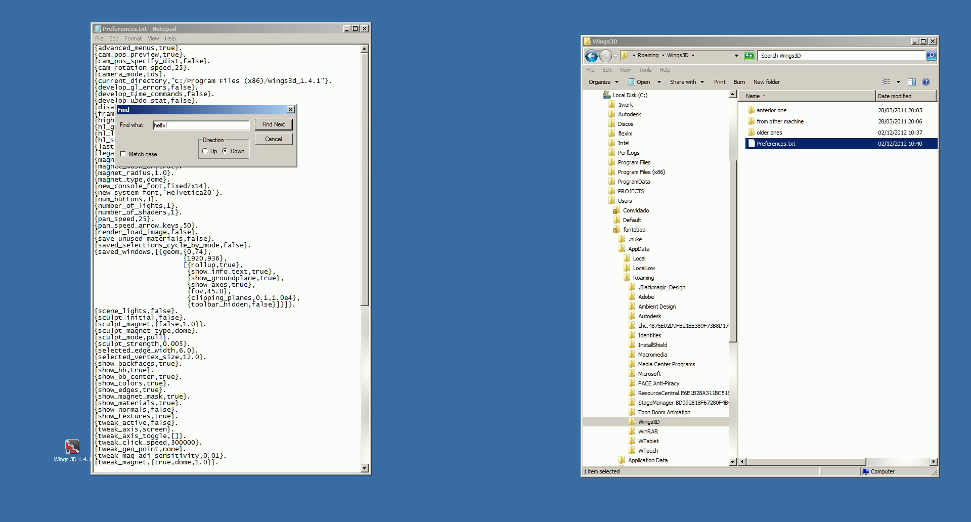
left_click(271, 125)
left_click(273, 139)
left_click(227, 193)
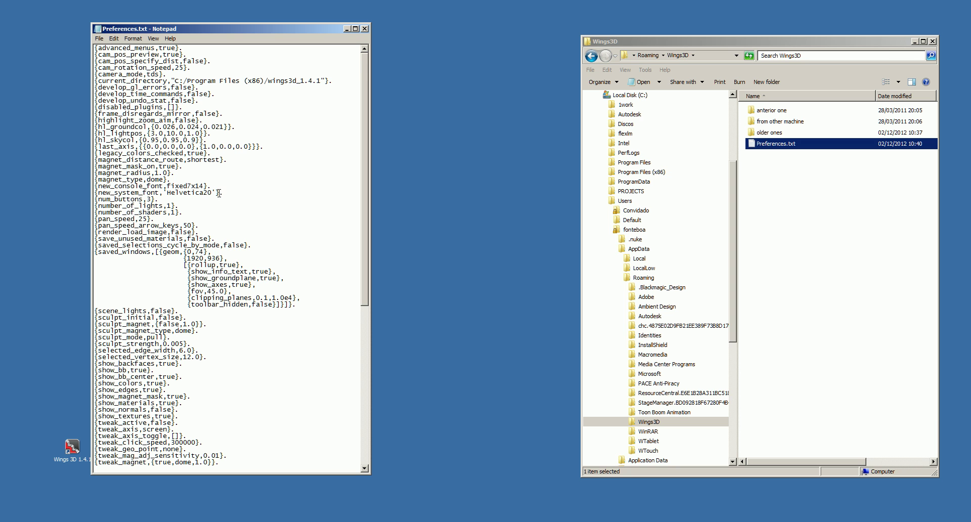
left_click_drag(98, 193, 215, 191)
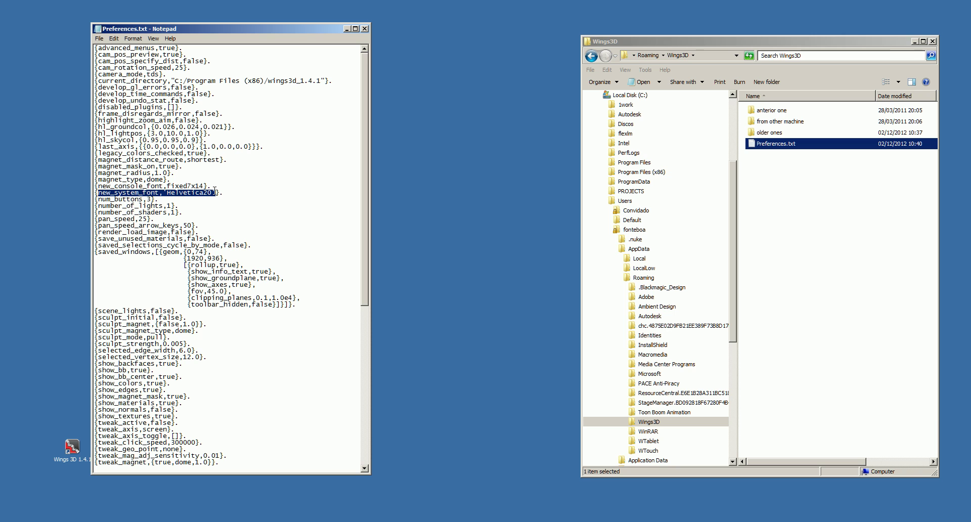
left_click(241, 191)
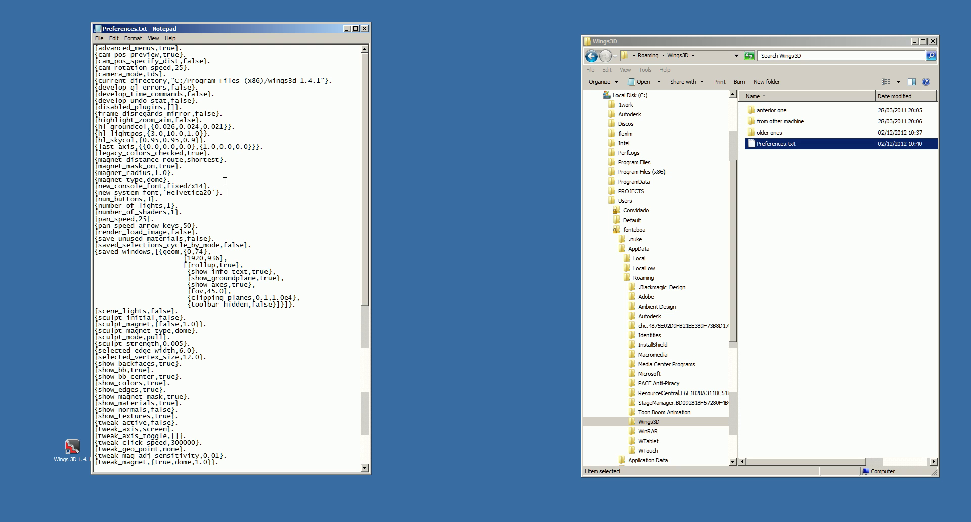
Close Notepad and the Wings3D folder window, then relaunch Wings 3D from the desktop.
left_click(365, 30)
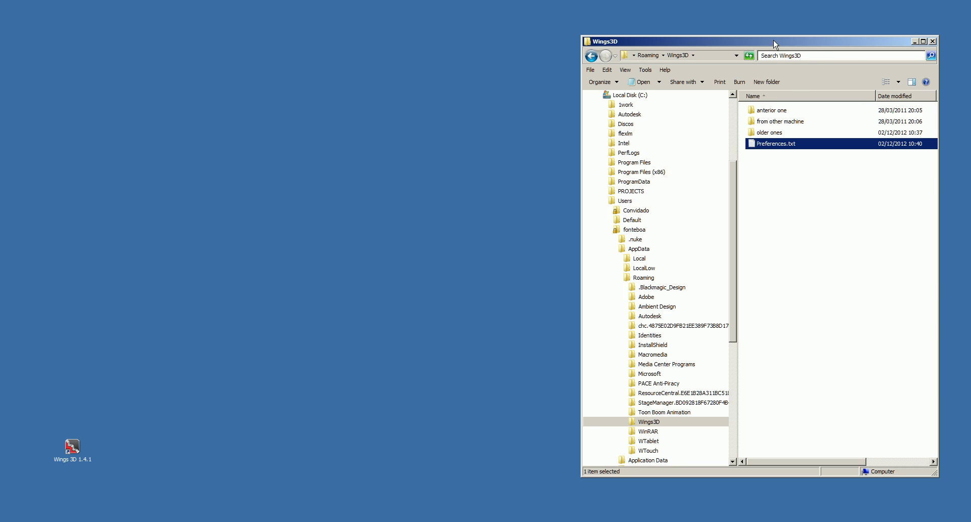
key("alt+F4")
double_click(72, 444)
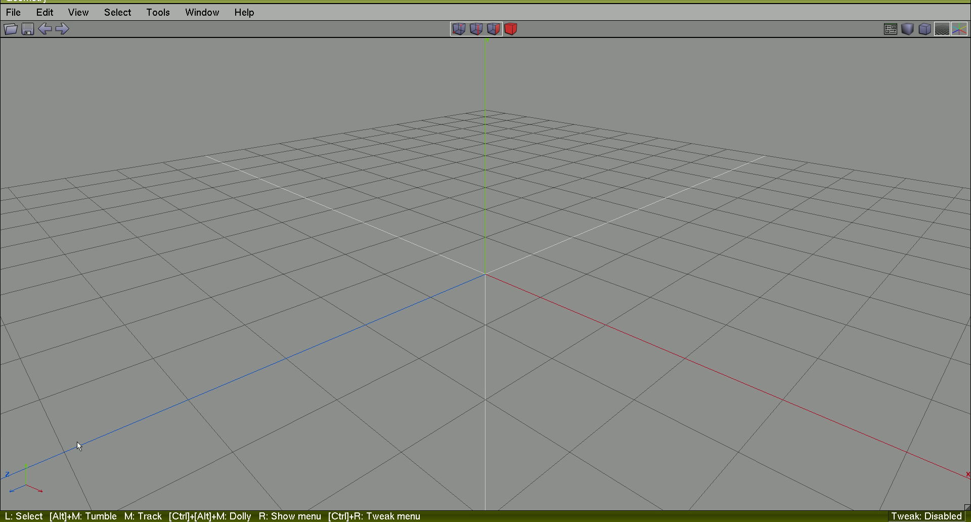
Browse the Window menu, then bring up the primitives menu in the empty viewport.
left_click(205, 14)
mouse_move(102, 17)
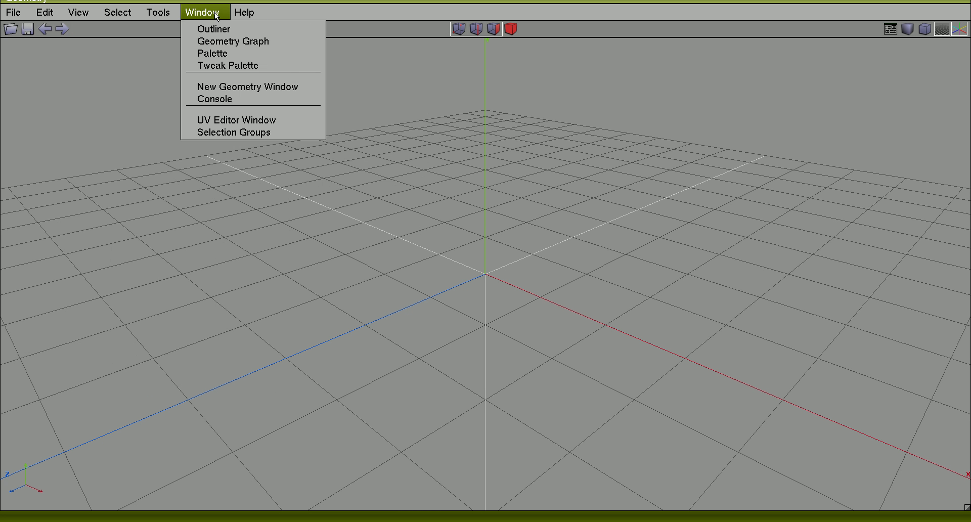
mouse_move(149, 16)
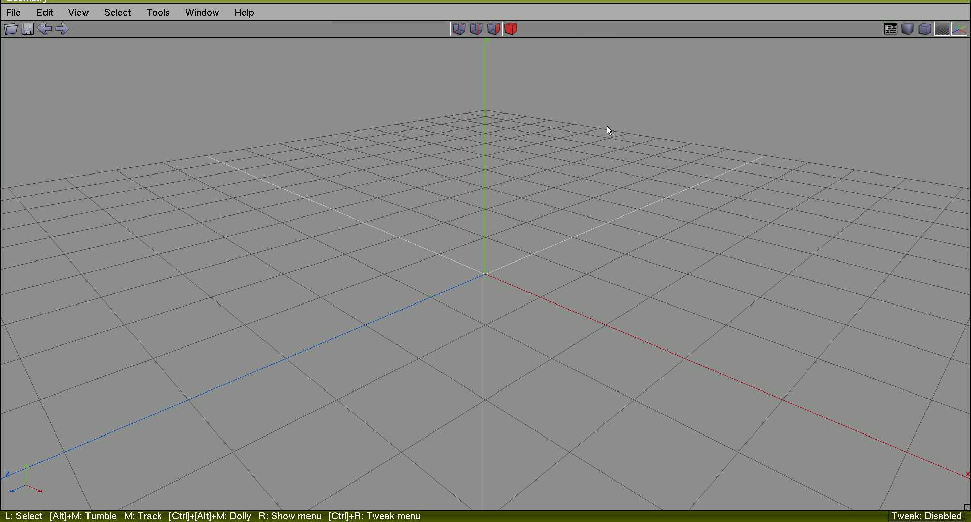
right_click(616, 259)
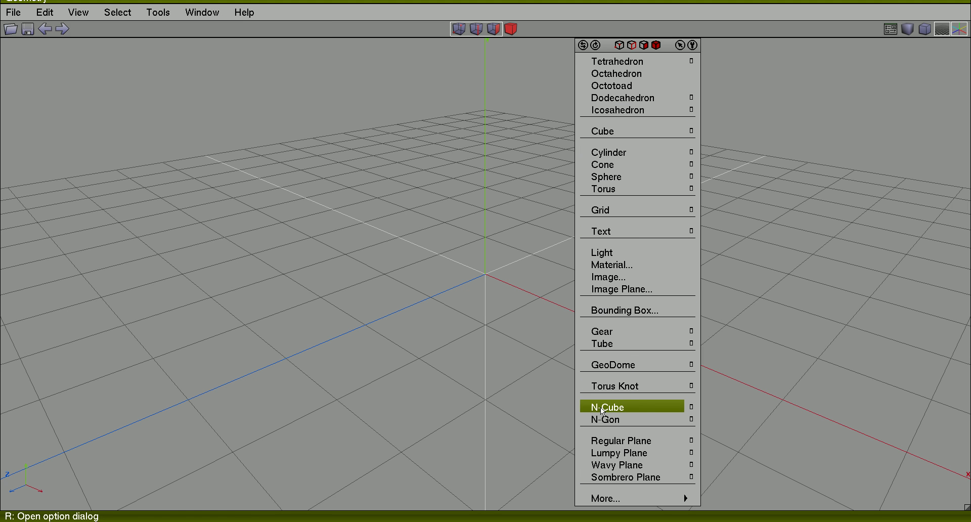
Create a sphere primitive at the grid origin.
left_click(441, 170)
right_click(532, 179)
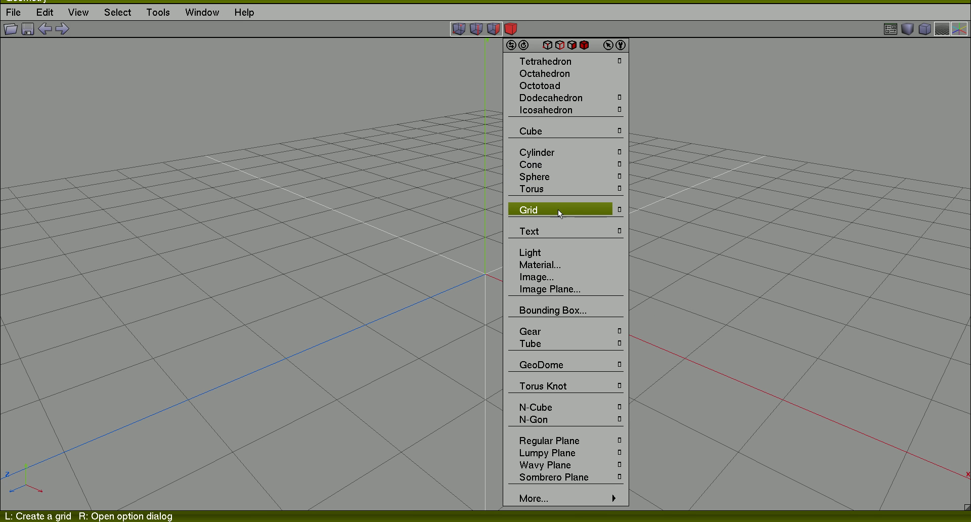
left_click(555, 180)
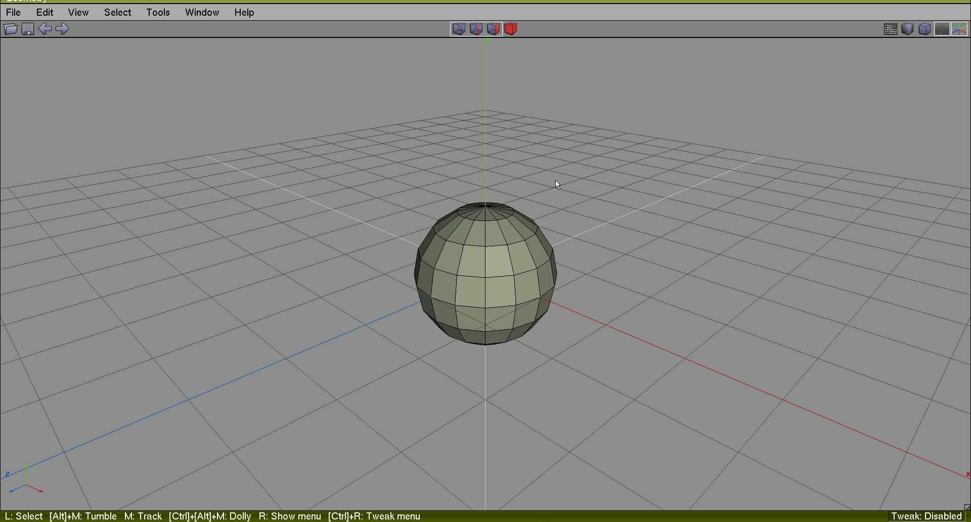
Select a sphere edge, grow it to a loop, box-select right-half edges, convert to vertices, then deselect.
left_click(527, 274)
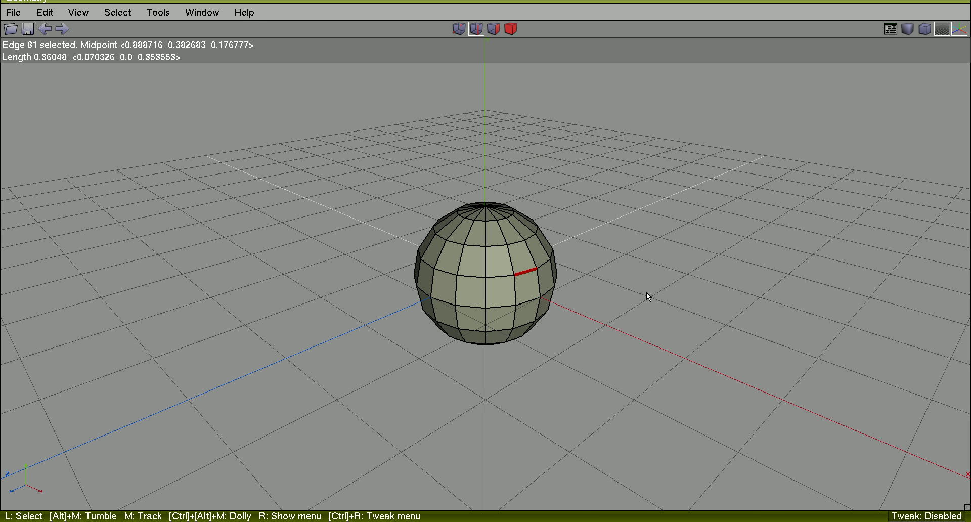
key("l")
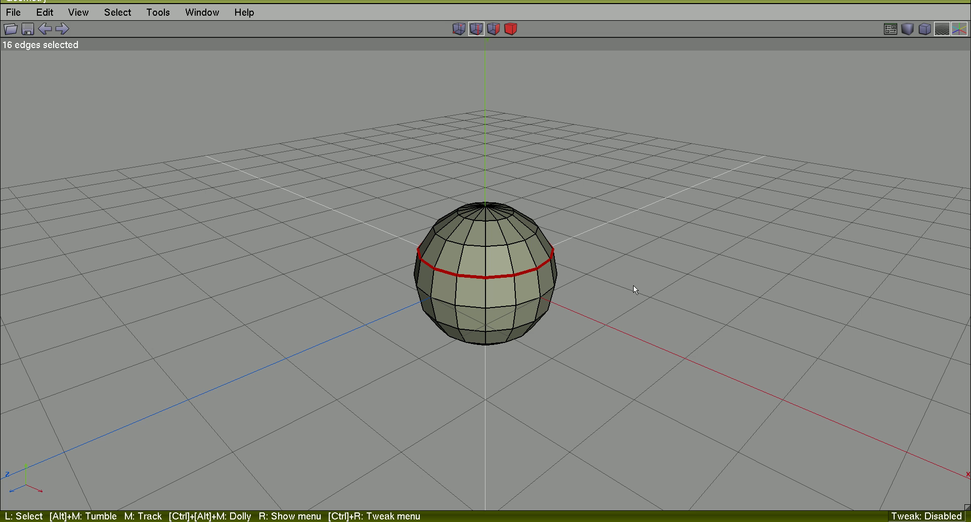
left_click(597, 202)
left_click_drag(596, 201, 587, 347)
key("F9")
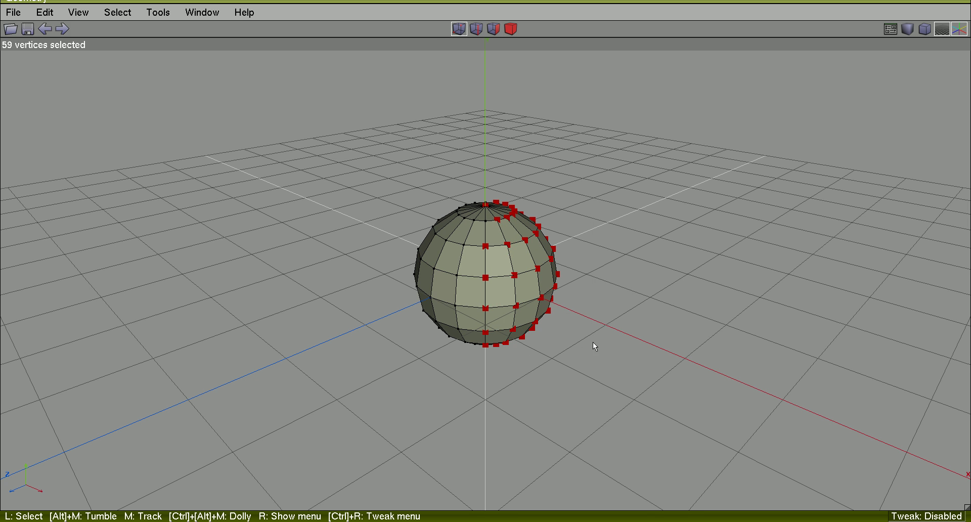
left_click(694, 310)
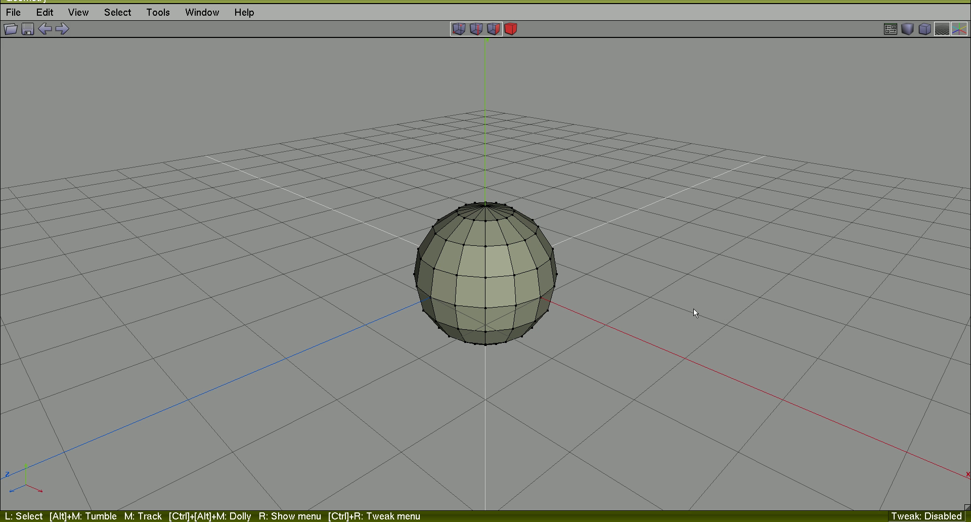